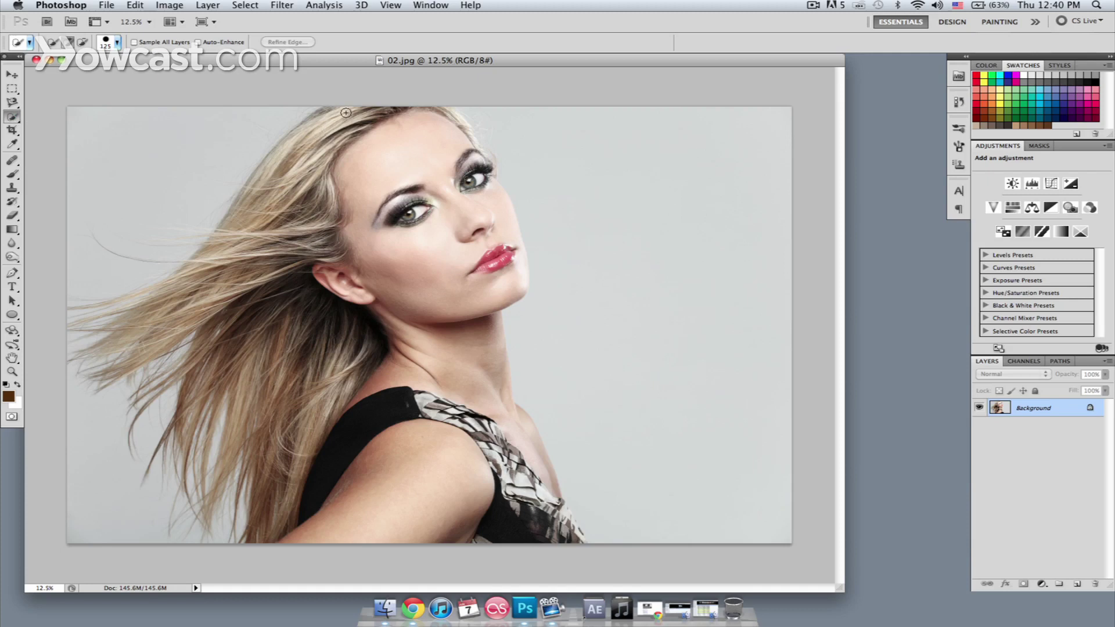
- Select the woman's hair with the Quick Selection tool, including the strands beside her forehead and the windblown upper edge
mouse_move(346, 113)
left_mouse_down()
mouse_move(296, 155)
mouse_move(264, 256)
mouse_move(258, 334)
mouse_move(310, 425)
mouse_move(290, 506)
mouse_move(270, 531)
mouse_move(278, 330)
mouse_move(358, 321)
mouse_move(368, 349)
mouse_move(329, 416)
mouse_move(237, 389)
mouse_move(189, 296)
mouse_move(111, 353)
mouse_move(179, 333)
mouse_move(203, 364)
mouse_move(193, 463)
mouse_move(220, 238)
mouse_move(248, 188)
mouse_move(311, 125)
mouse_move(339, 146)
mouse_move(317, 232)
mouse_move(325, 256)
mouse_move(340, 248)
mouse_move(331, 267)
mouse_move(332, 202)
left_mouse_up()
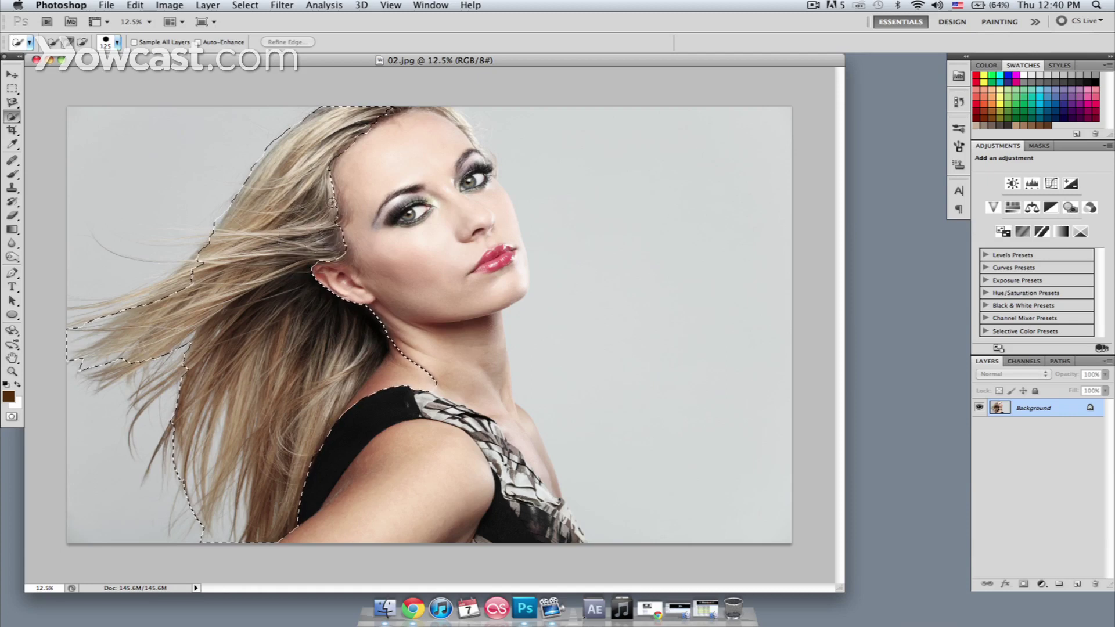
mouse_move(410, 99)
left_mouse_down()
mouse_move(450, 114)
mouse_move(492, 175)
left_mouse_up()
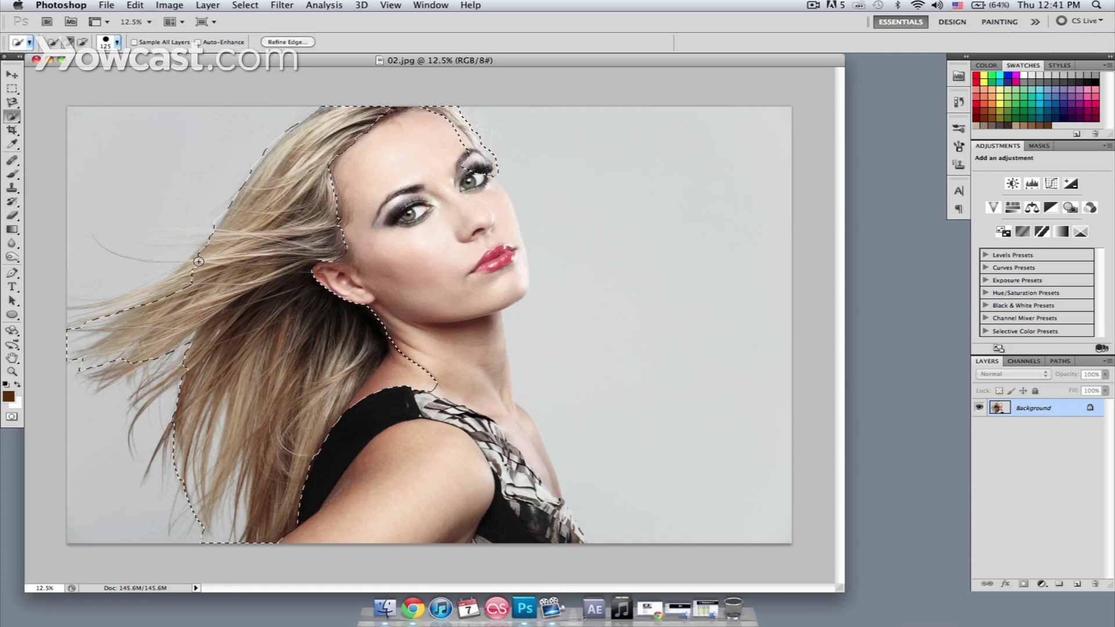
left_click_drag(198, 274, 121, 313)
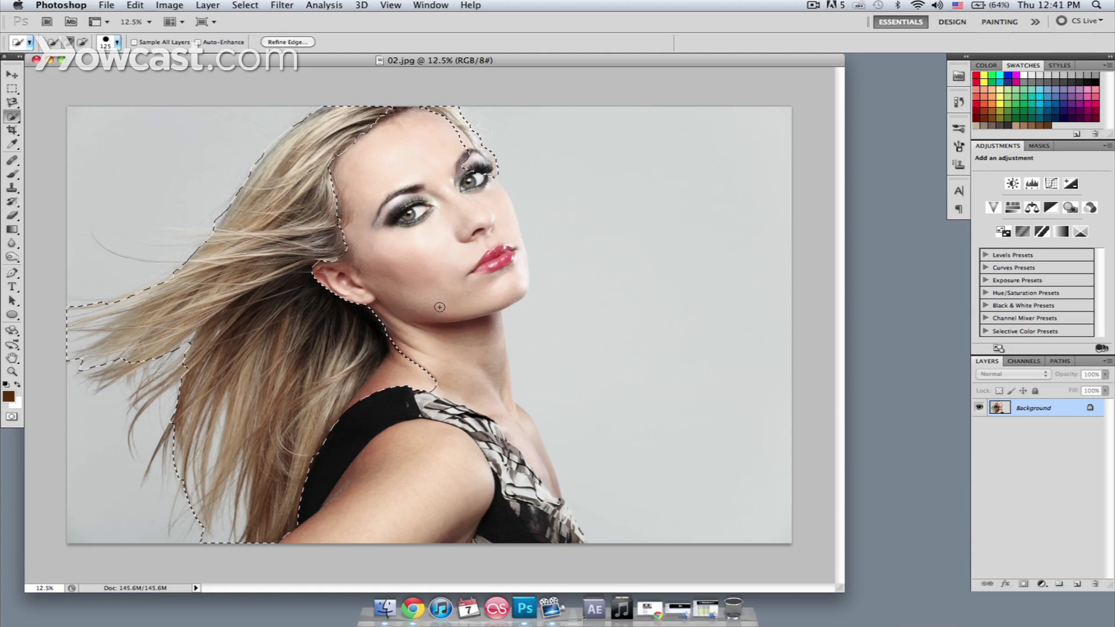
- Subtract the neck and shoulder skin from the hair selection and add the loose strands along the hair's lower-left edge
key("alt")
left_click_drag(406, 381, 400, 395)
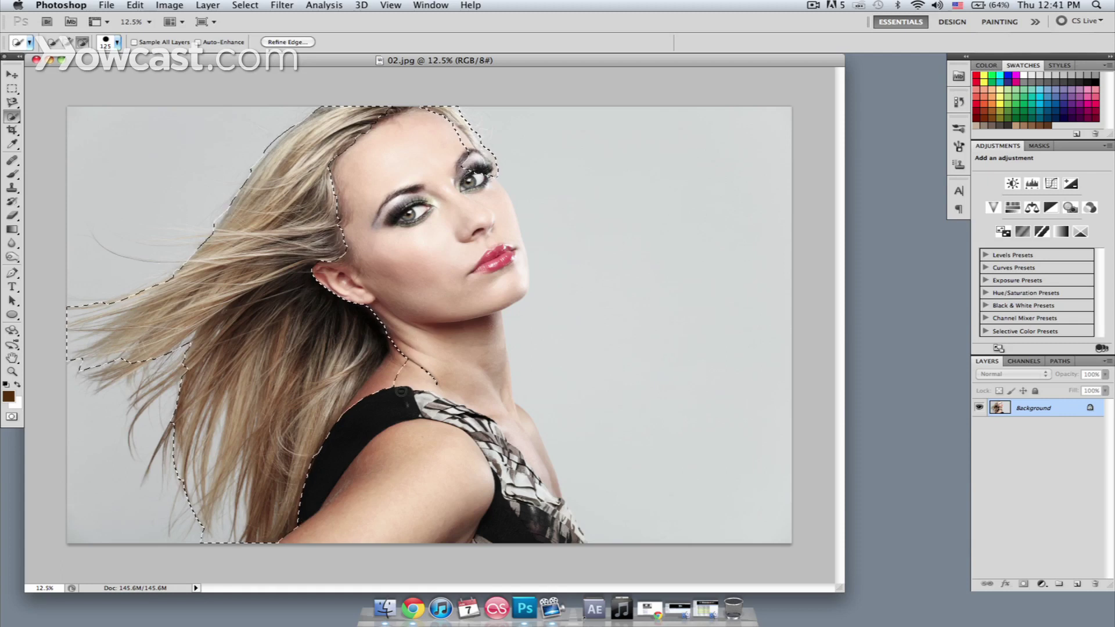
mouse_move(398, 410)
left_mouse_down()
mouse_move(395, 365)
mouse_move(334, 434)
left_mouse_up()
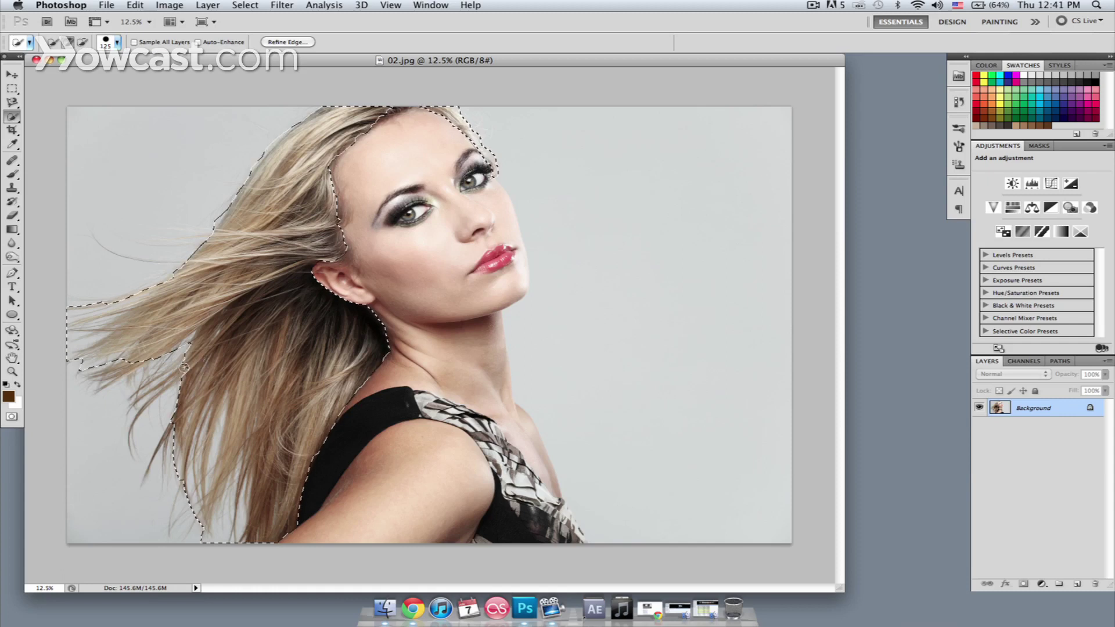
left_click(184, 367)
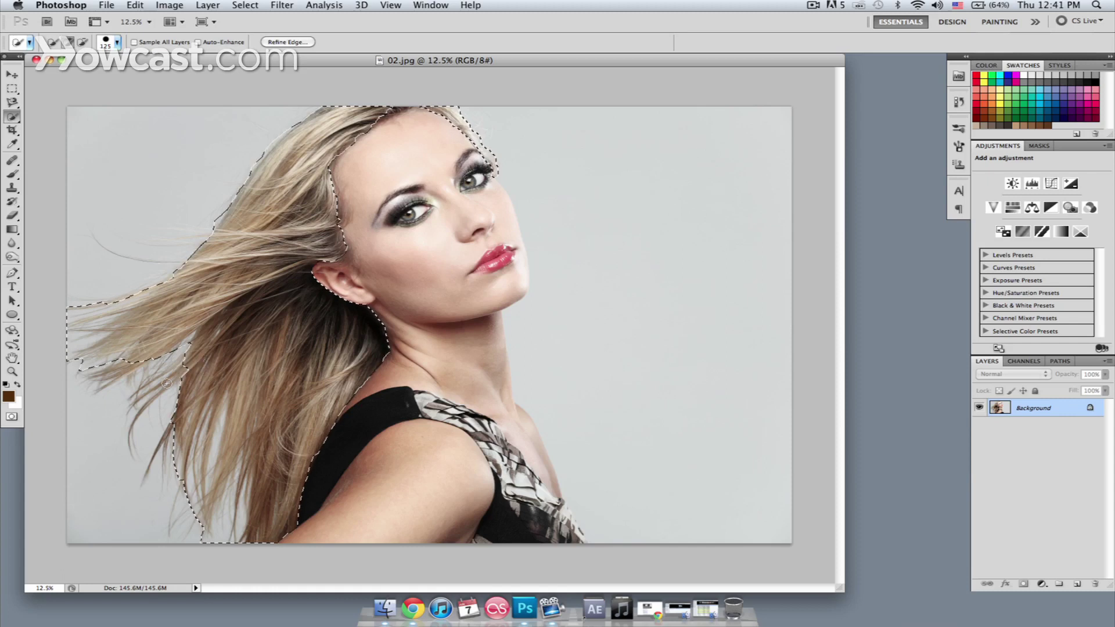
left_click(137, 422)
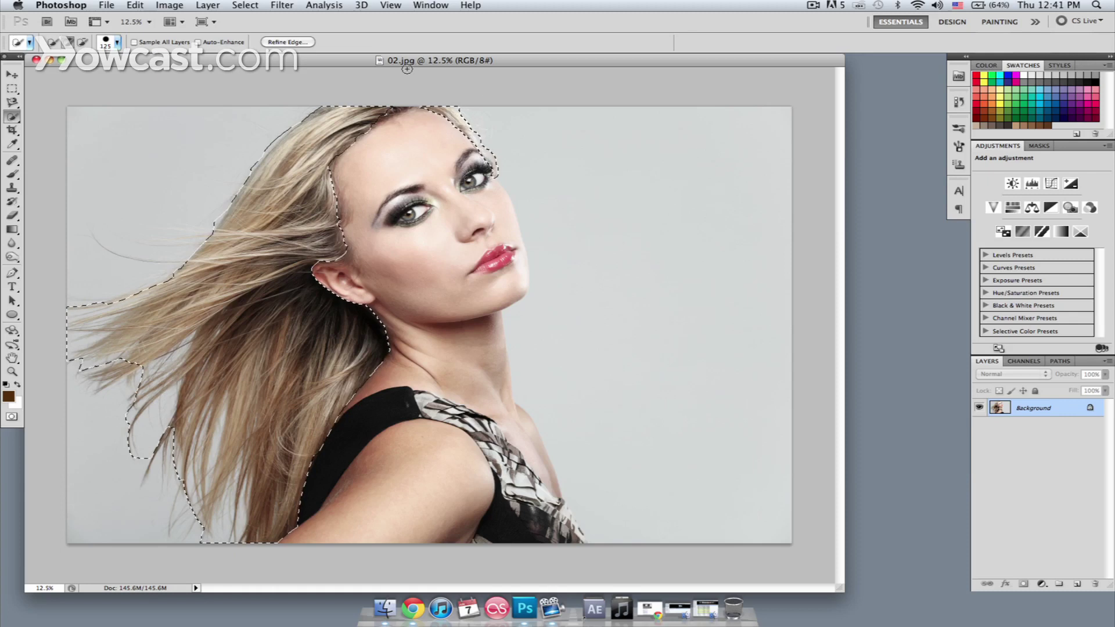
- Start Refine Edge on the hair selection with Smooth at 40 and Feather at 35.8 px
left_click(292, 42)
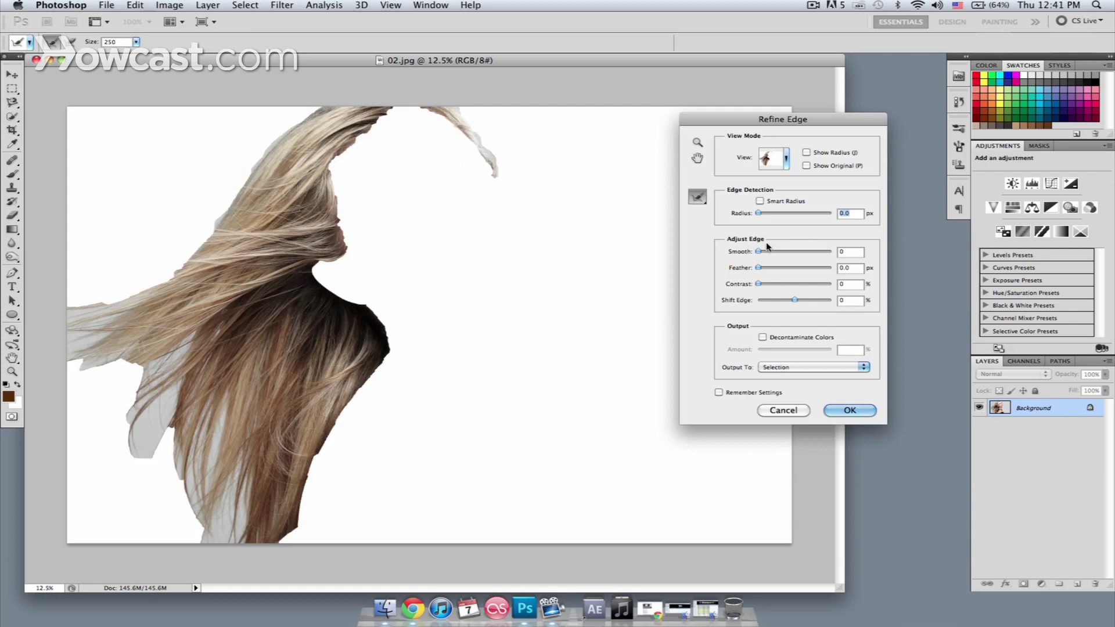
left_click_drag(758, 254, 799, 270)
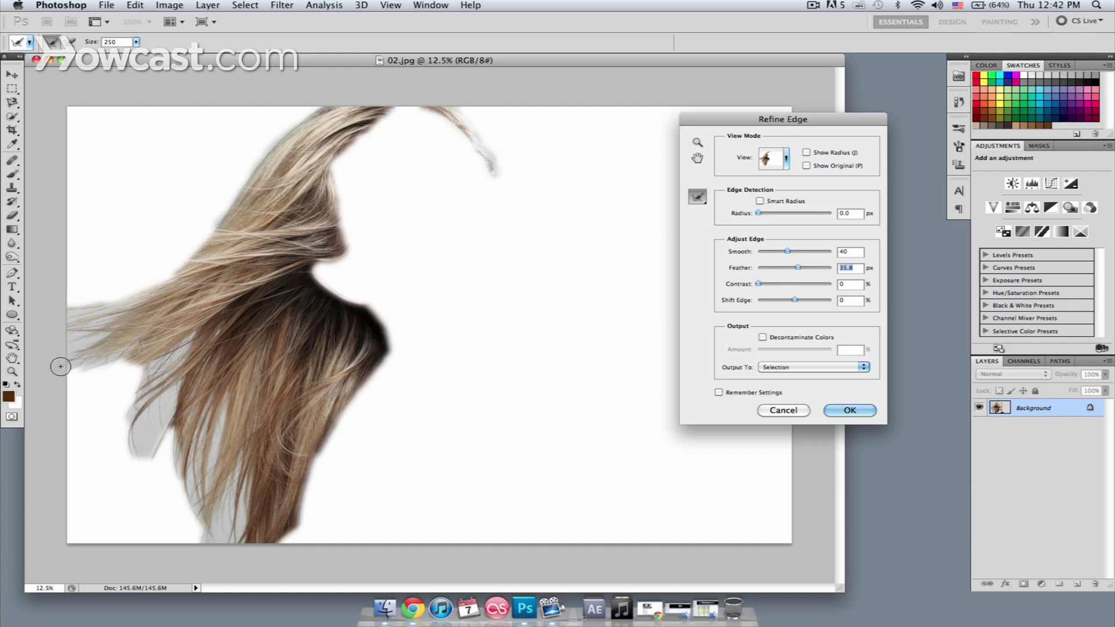
- Brush over the hair's left tips and lower-left strands with the Refine Radius tool to remove the gray background between them
left_click_drag(139, 332, 70, 371)
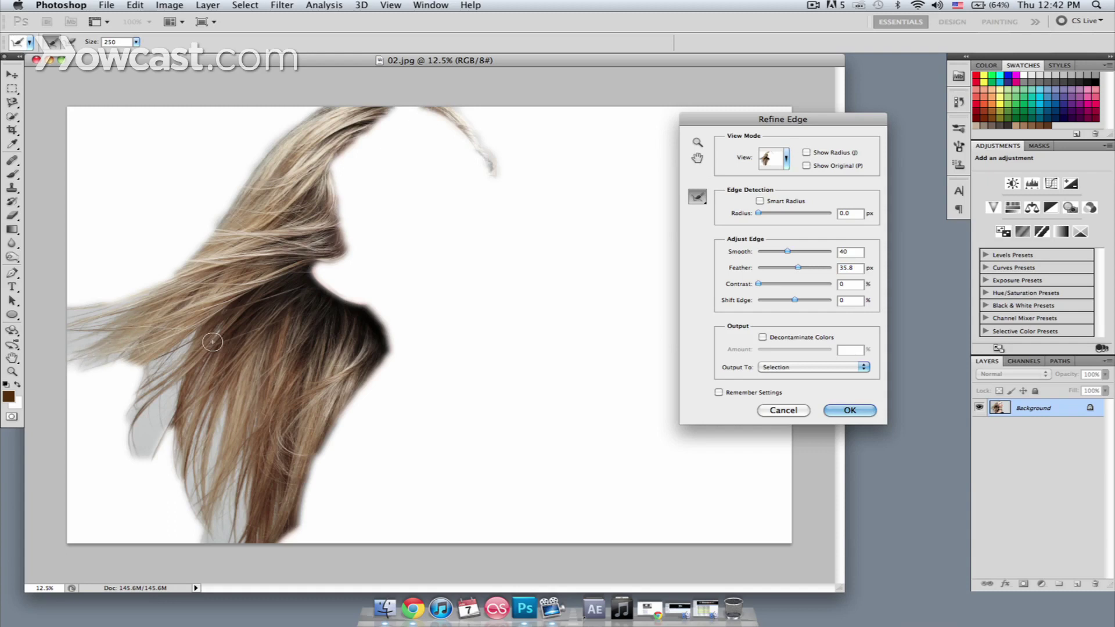
mouse_move(136, 411)
left_mouse_down()
mouse_move(137, 454)
mouse_move(153, 471)
left_mouse_up()
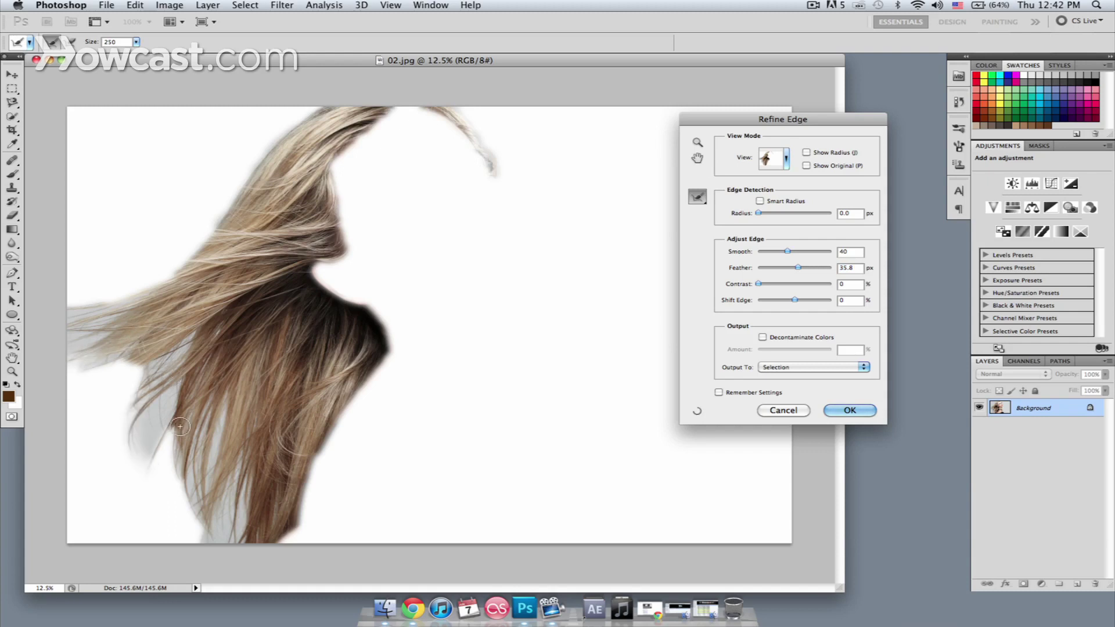
left_click_drag(172, 406, 132, 482)
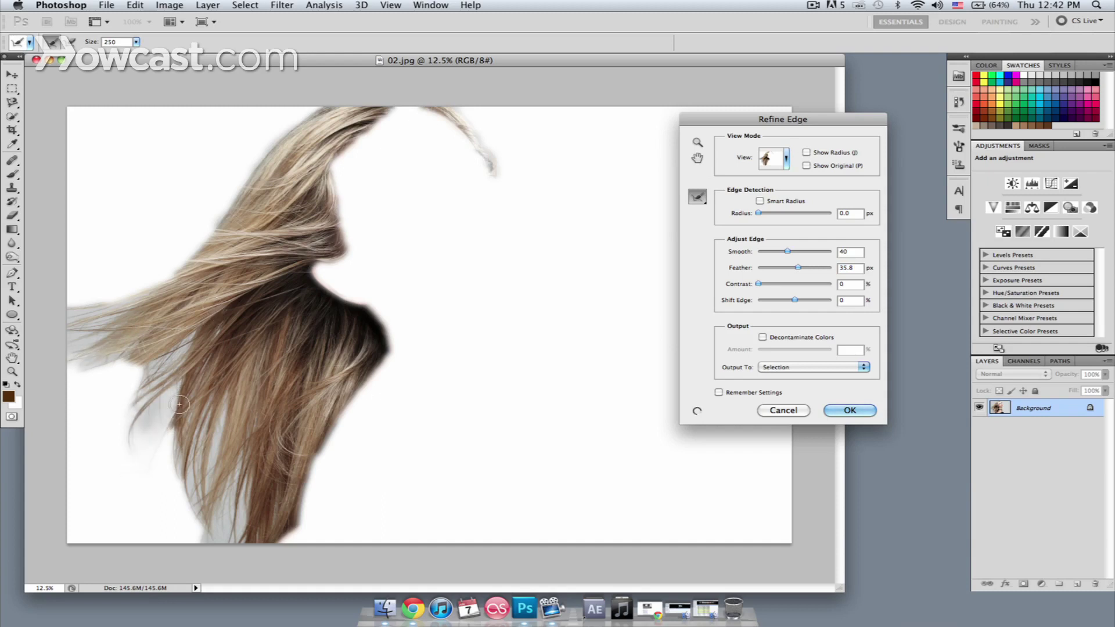
left_click_drag(179, 452, 200, 539)
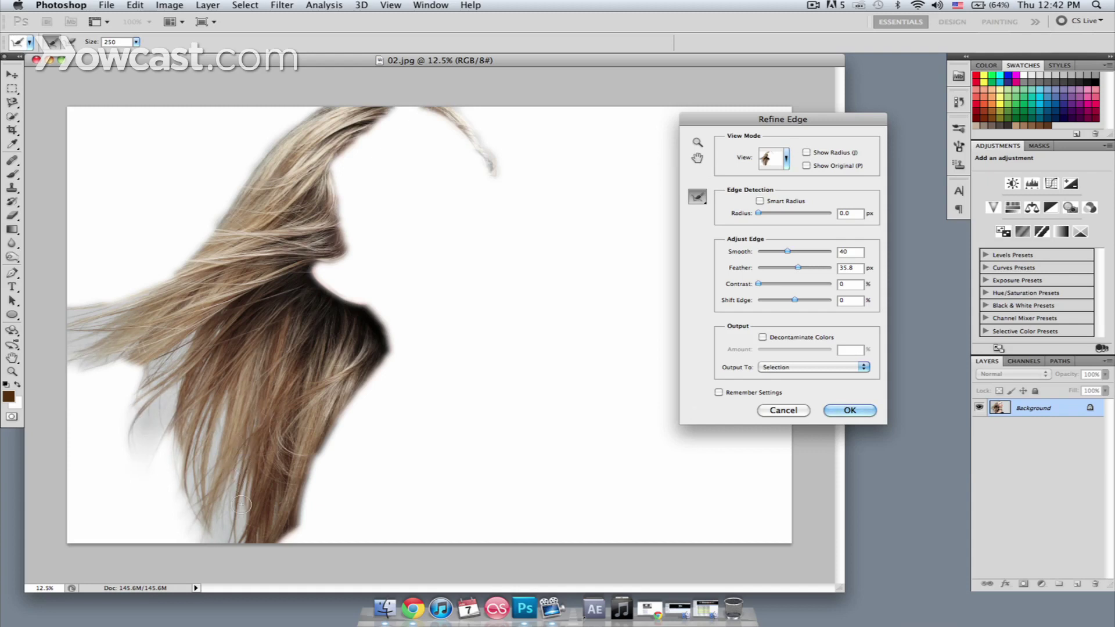
left_click_drag(241, 505, 229, 558)
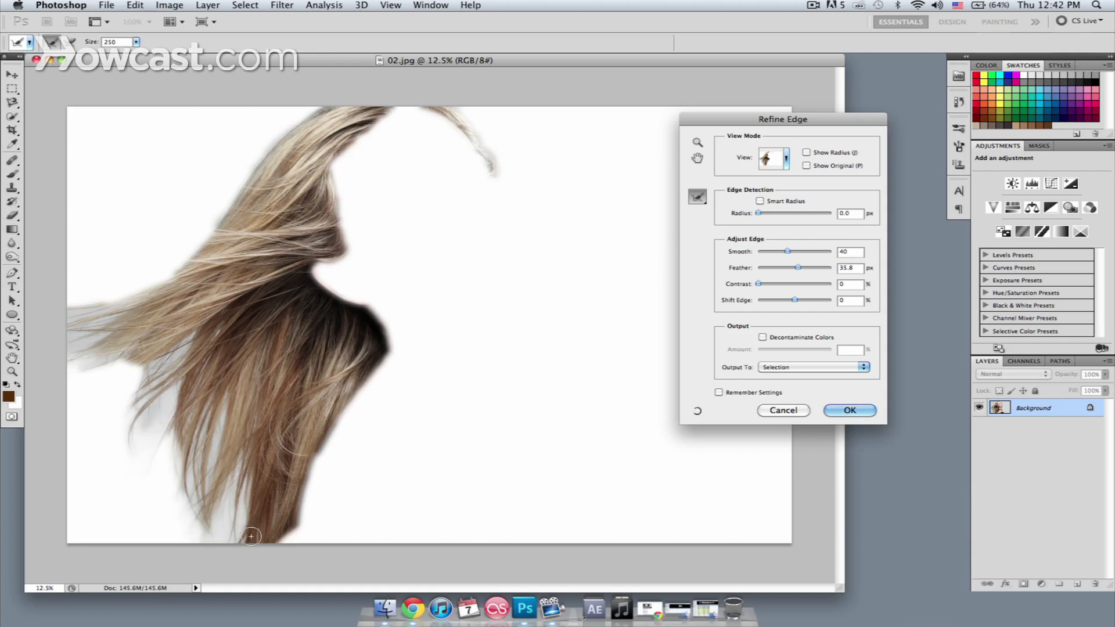
mouse_move(199, 331)
left_mouse_down()
mouse_move(154, 377)
mouse_move(167, 460)
left_mouse_up()
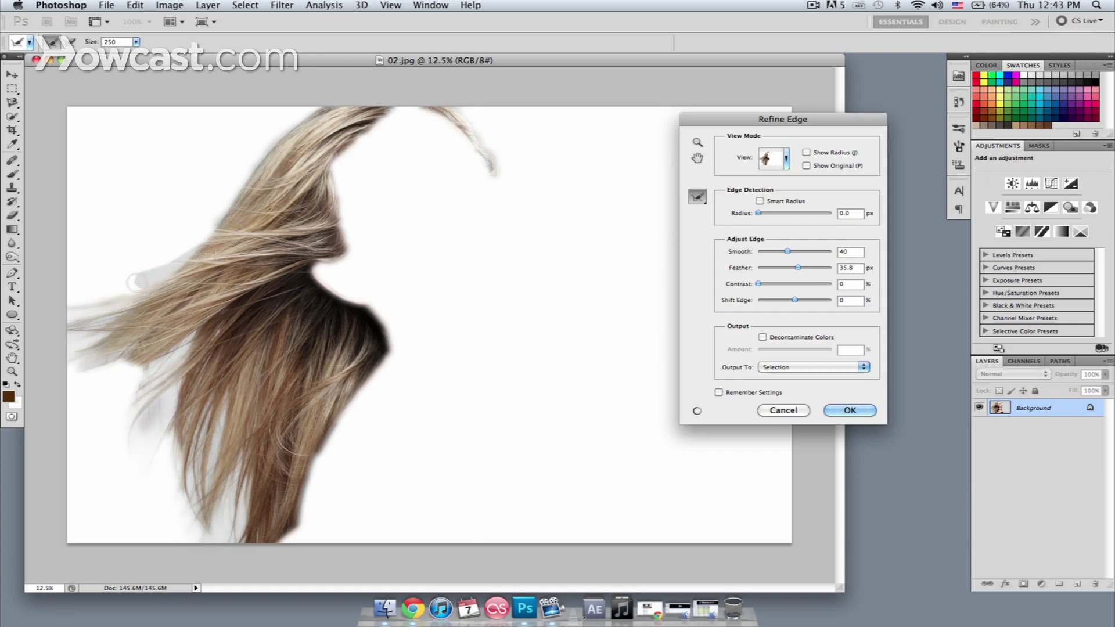
- Refine the hair's upper-left outline, the wisps beside the forehead and the edge along the face with the Refine Radius brush
left_click_drag(274, 234, 160, 232)
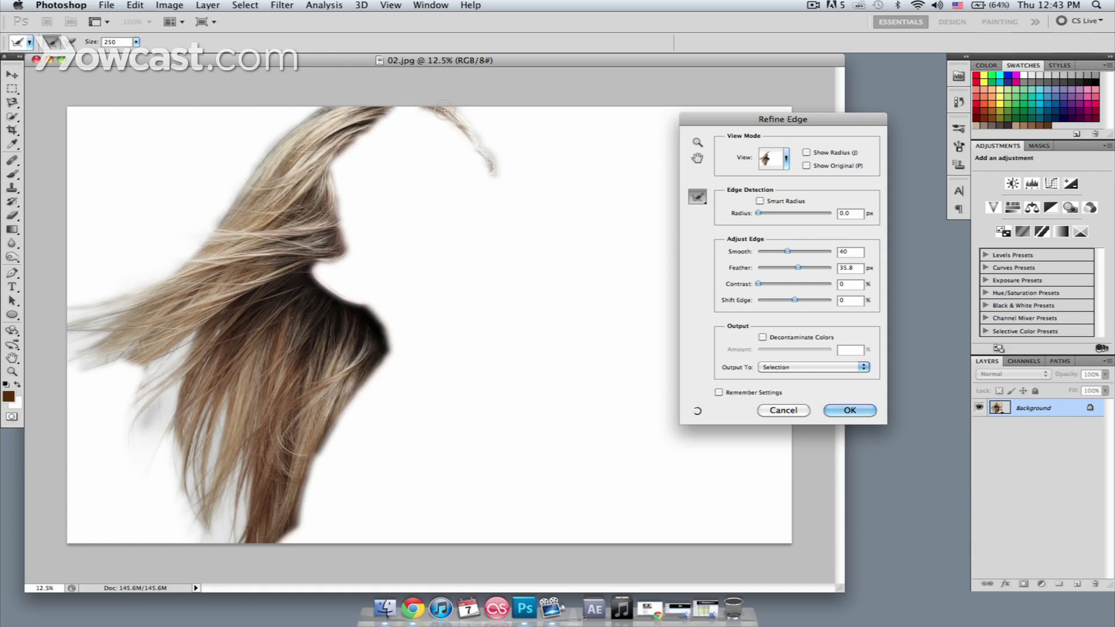
mouse_move(462, 111)
left_mouse_down()
mouse_move(490, 167)
mouse_move(513, 178)
left_mouse_up()
mouse_move(314, 113)
left_mouse_down()
mouse_move(289, 128)
mouse_move(255, 185)
left_mouse_up()
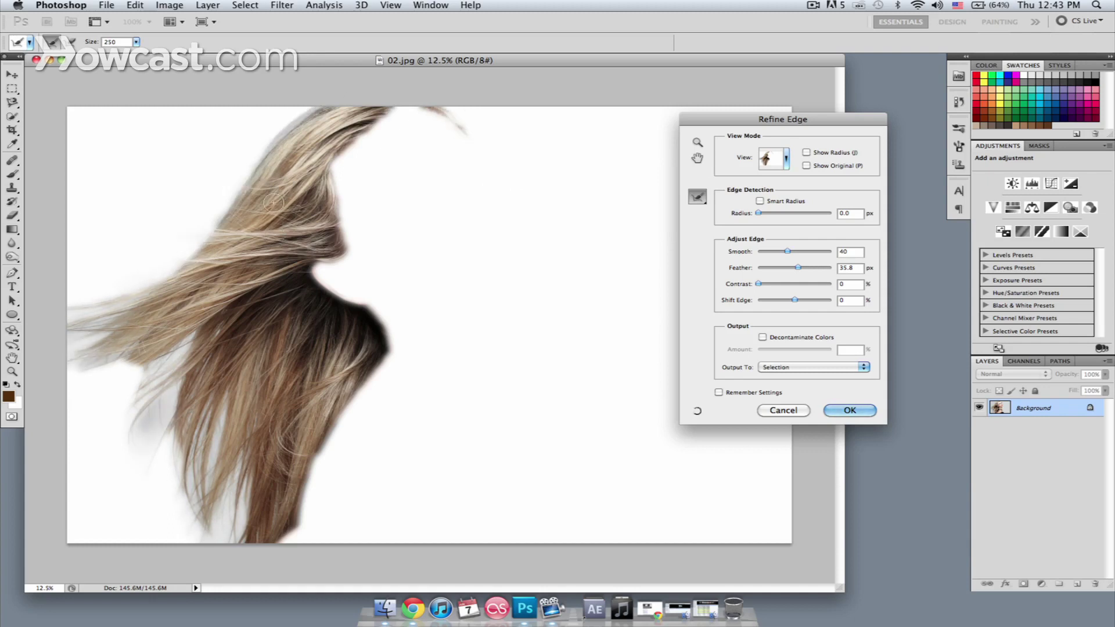
mouse_move(327, 198)
left_mouse_down()
mouse_move(339, 255)
mouse_move(330, 276)
left_mouse_up()
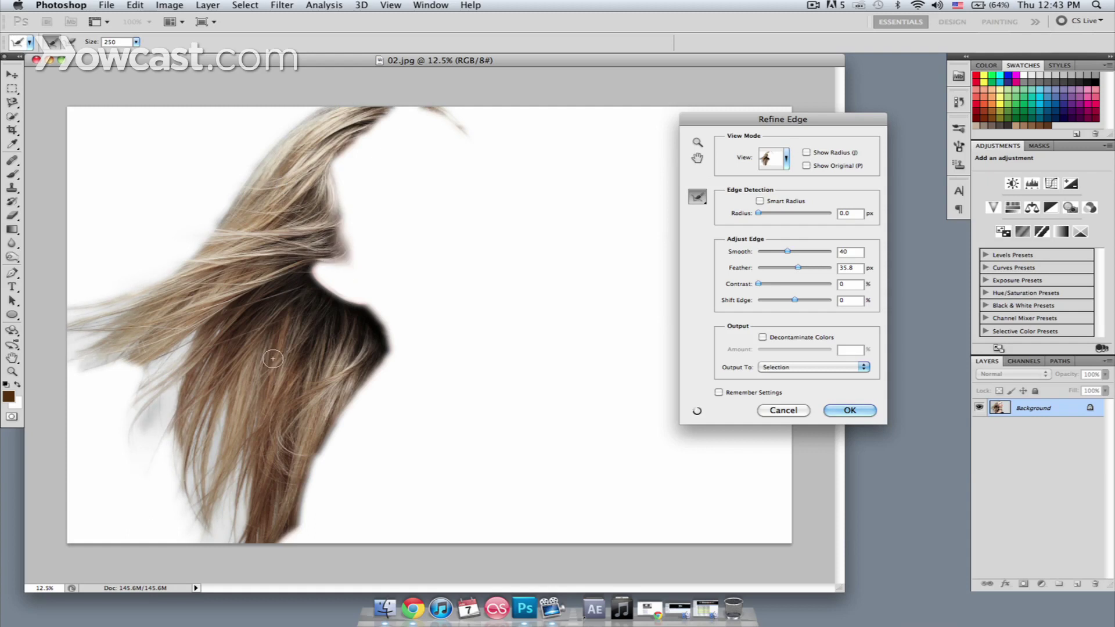
- Brush again over the loose lower-left strands and the upper windblown edge to recover fine hairs and clear leftover background
left_click_drag(163, 378, 183, 452)
mouse_move(187, 355)
left_mouse_down()
mouse_move(138, 386)
mouse_move(91, 397)
left_mouse_up()
mouse_move(133, 367)
left_mouse_down()
mouse_move(63, 365)
mouse_move(154, 368)
mouse_move(151, 339)
mouse_move(144, 389)
left_mouse_up()
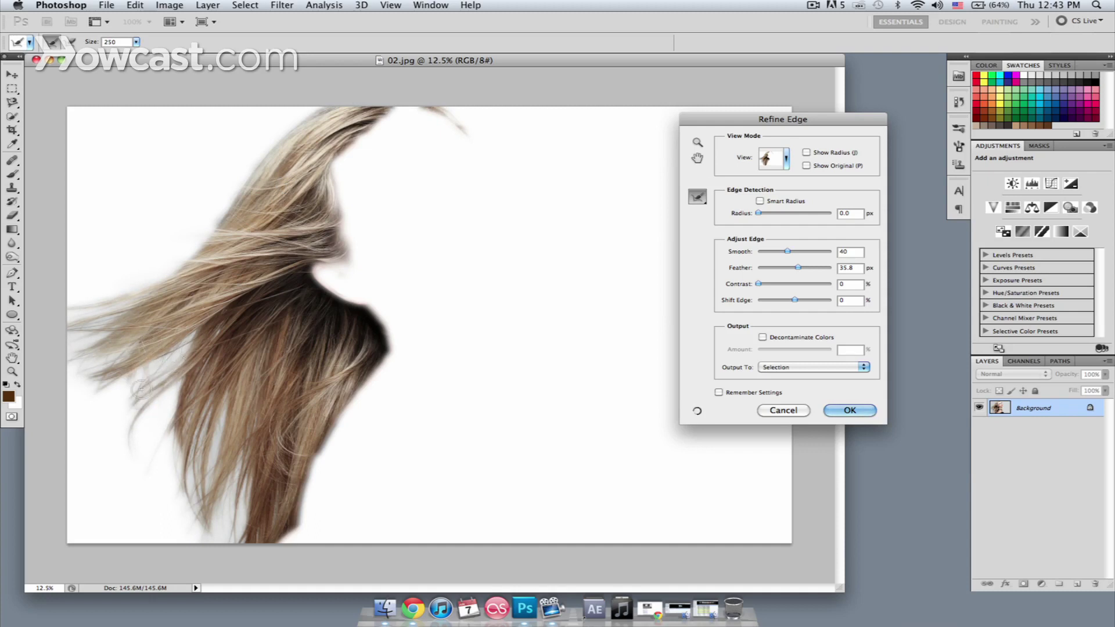
left_click_drag(107, 300, 218, 236)
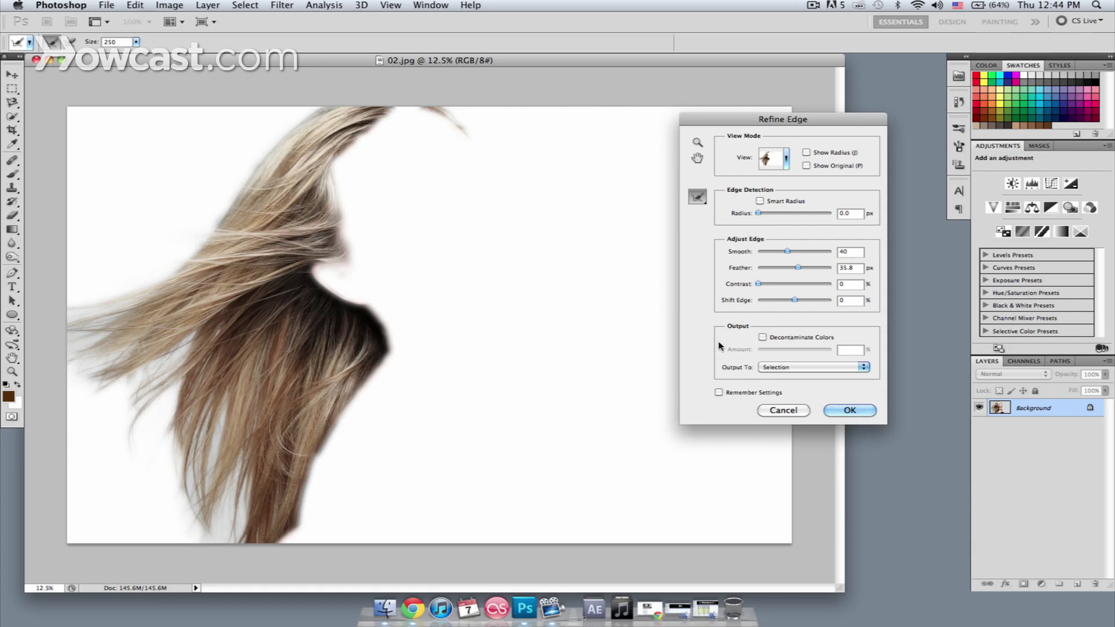
- Output the refined hair selection as a New Layer with Layer Mask and apply the refinement
left_click(799, 369)
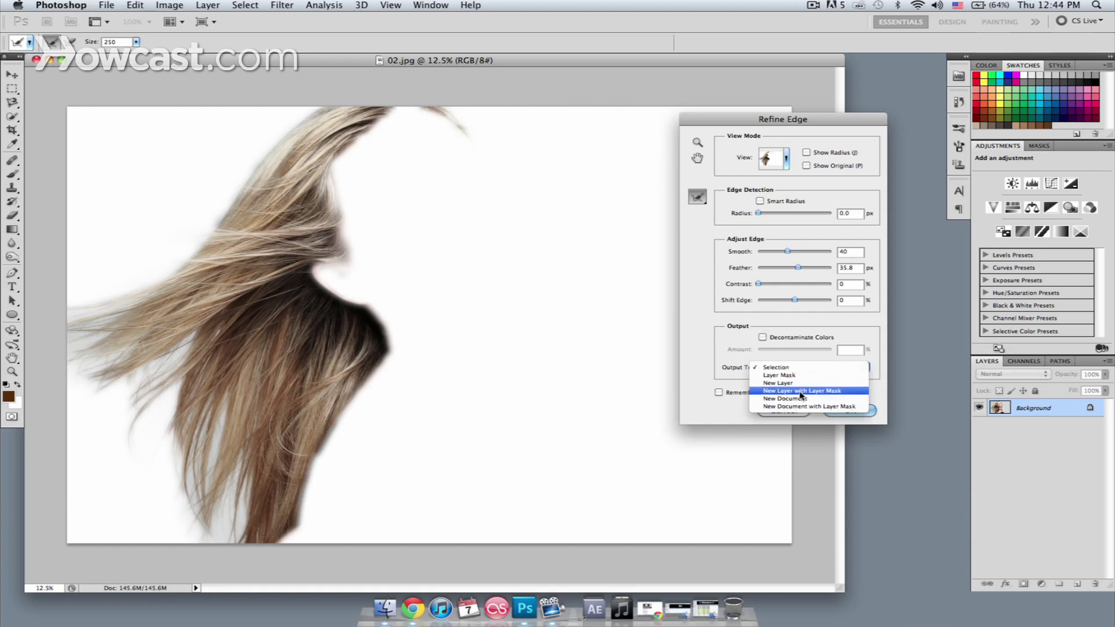
left_click(800, 392)
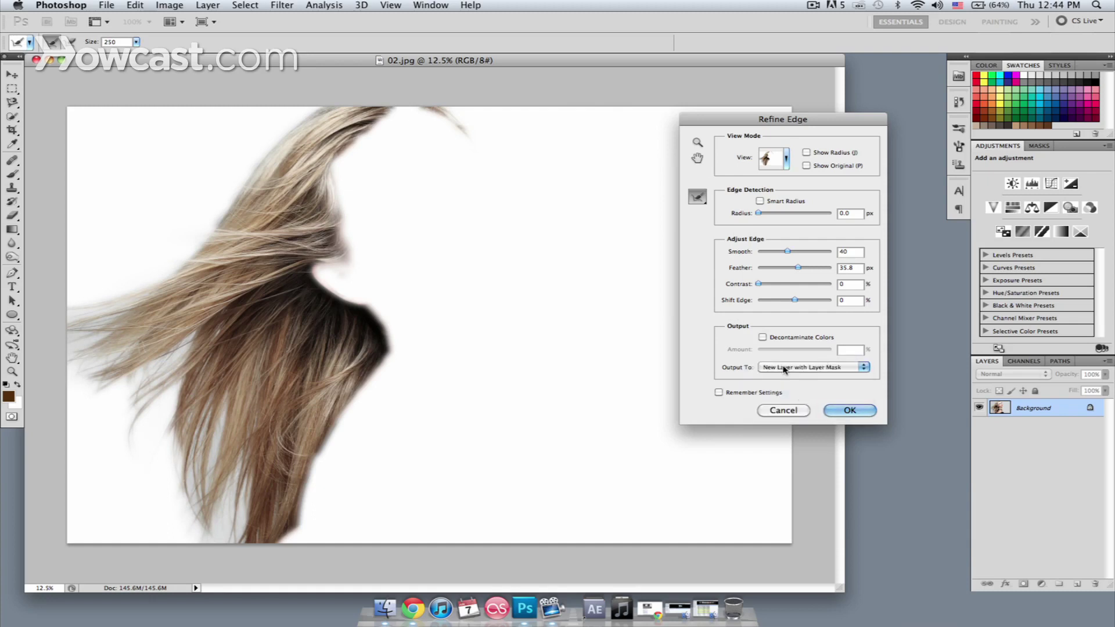
left_click(857, 411)
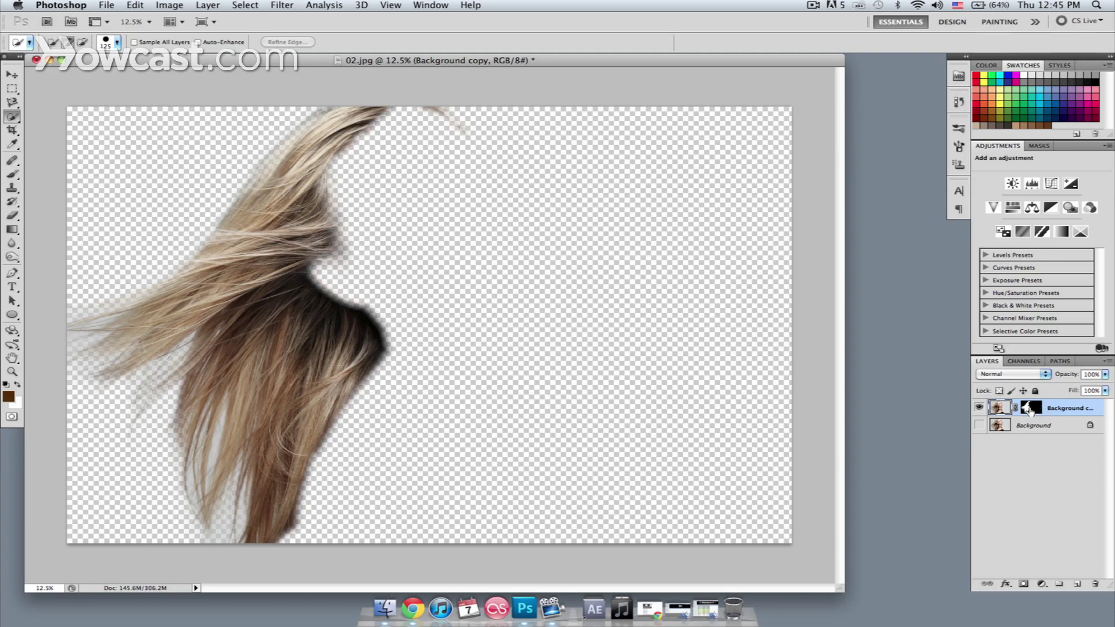
- Make the Background layer visible and open the masked hair layer's name for editing
left_click(981, 425)
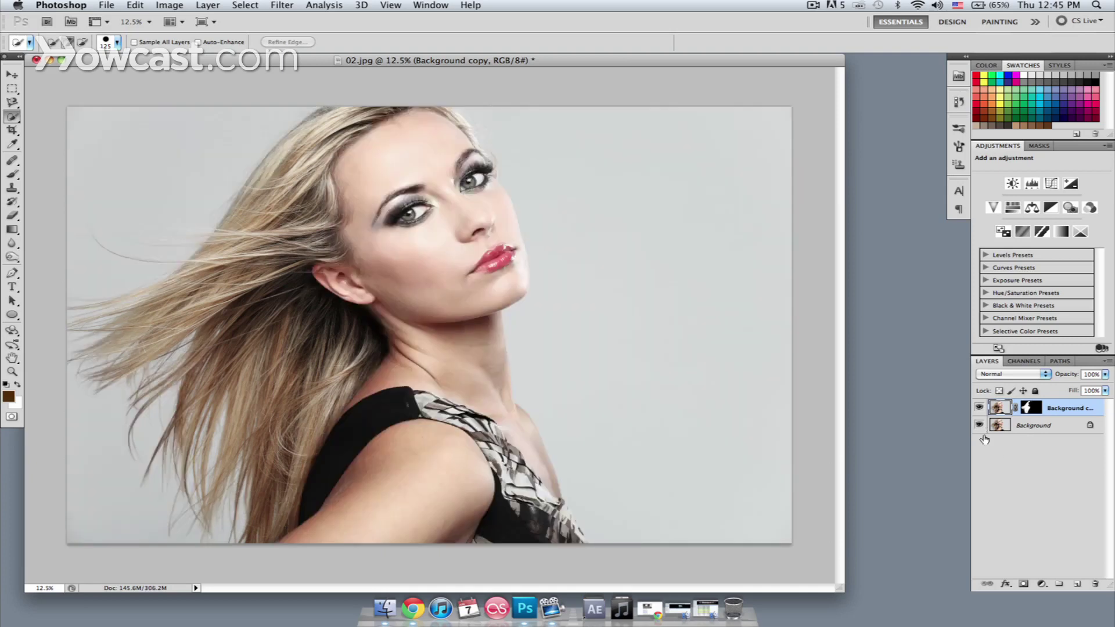
double_click(1073, 409)
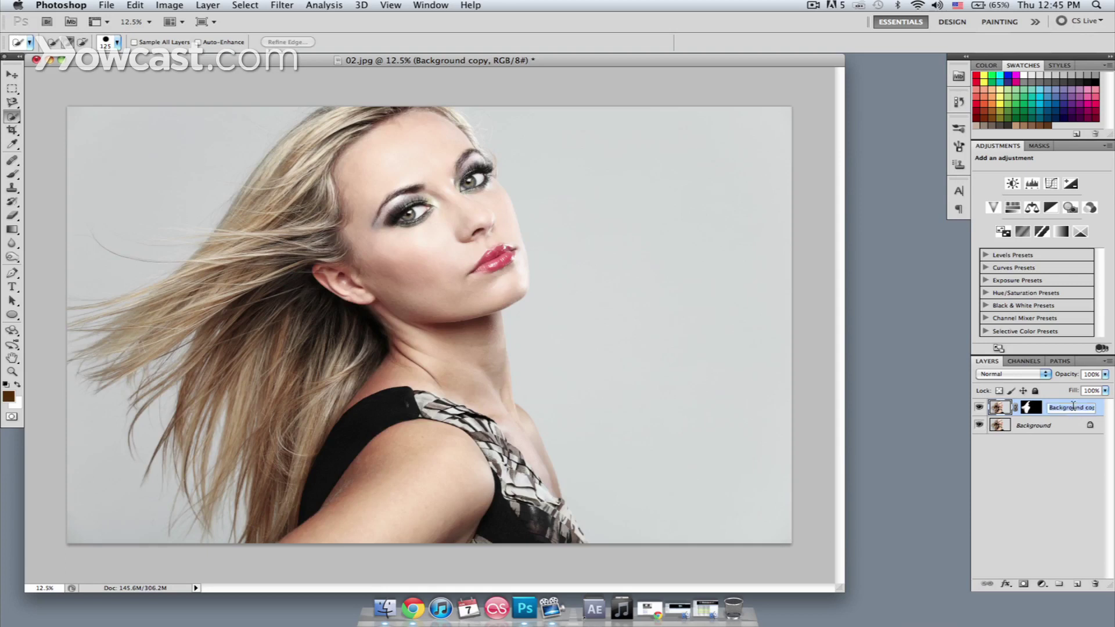